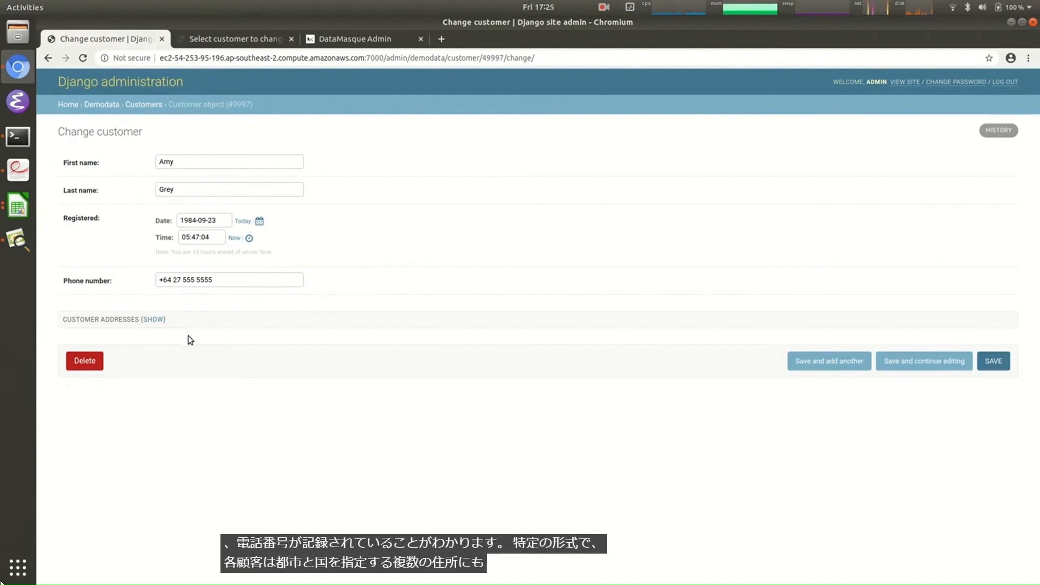
Step: Show the addresses recorded for the open customer and switch to the customer list
{"action": "left_click", "coordinate": [148, 321]}
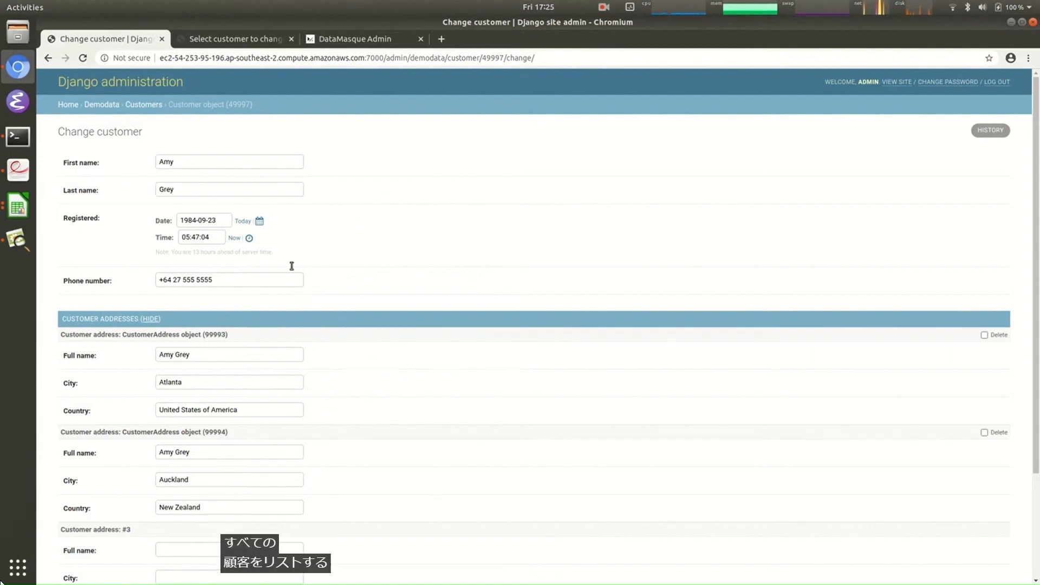
{"action": "left_click", "coordinate": [233, 39]}
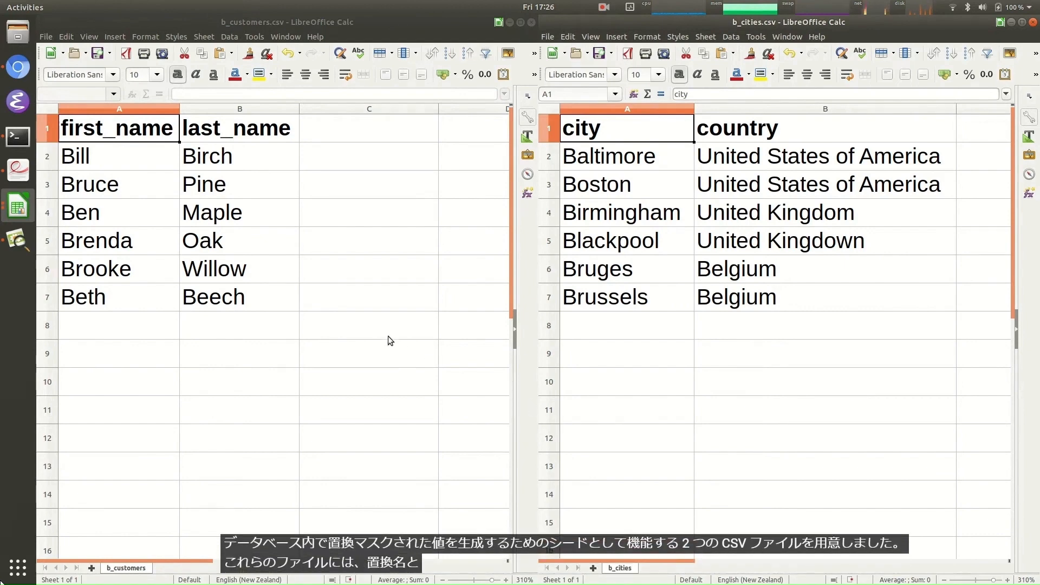
Step: In LibreOffice Calc, examine the replacement names in b_customers.csv and the city and country pairs in b_cities.csv
{"action": "left_click", "coordinate": [309, 138]}
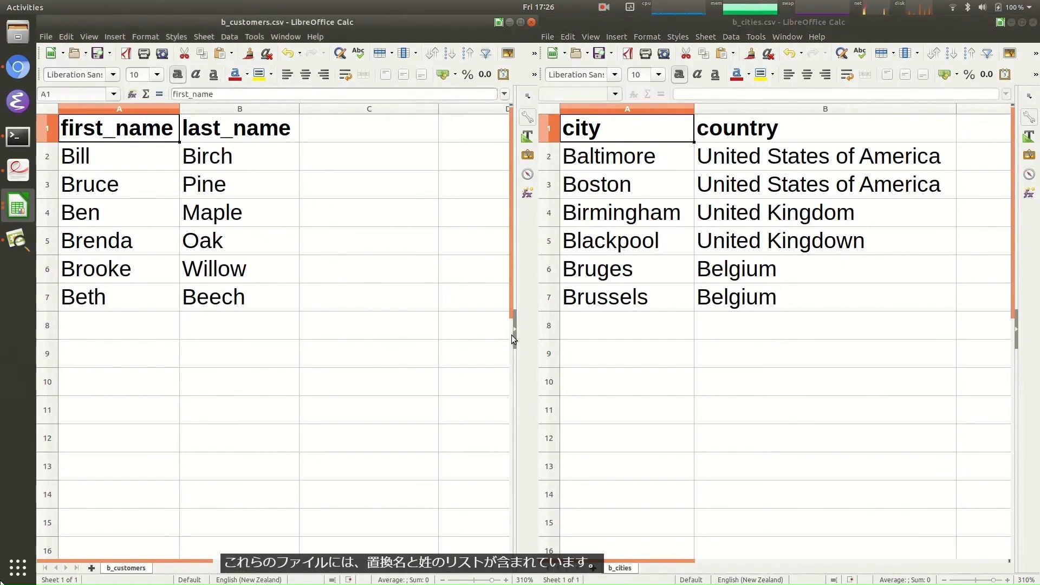
{"action": "left_click", "coordinate": [927, 179]}
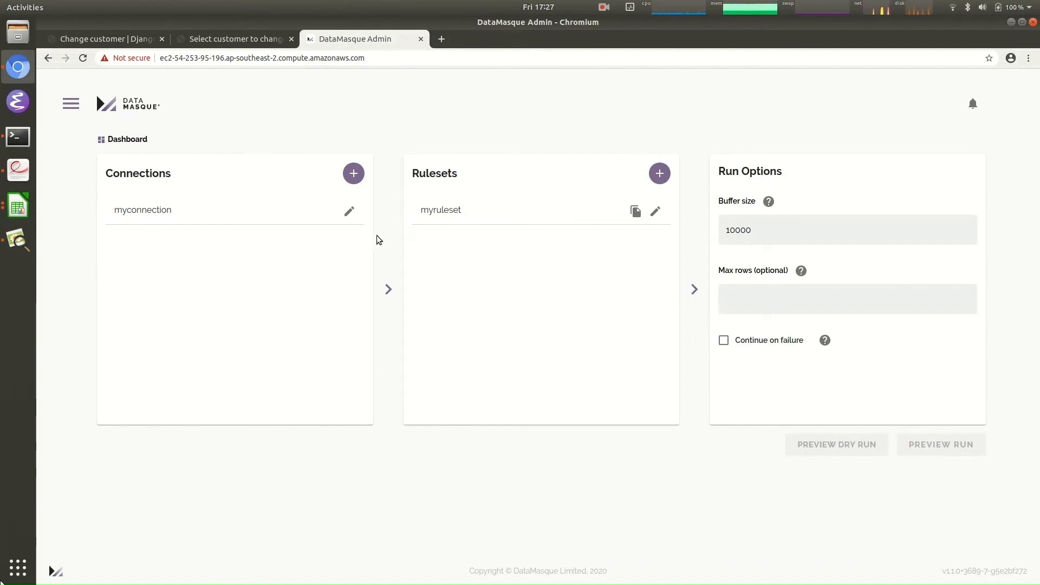
Step: In DataMasque, open myconnection for editing and view the available database types, keeping Microsoft SQL Server
{"action": "left_click", "coordinate": [349, 211]}
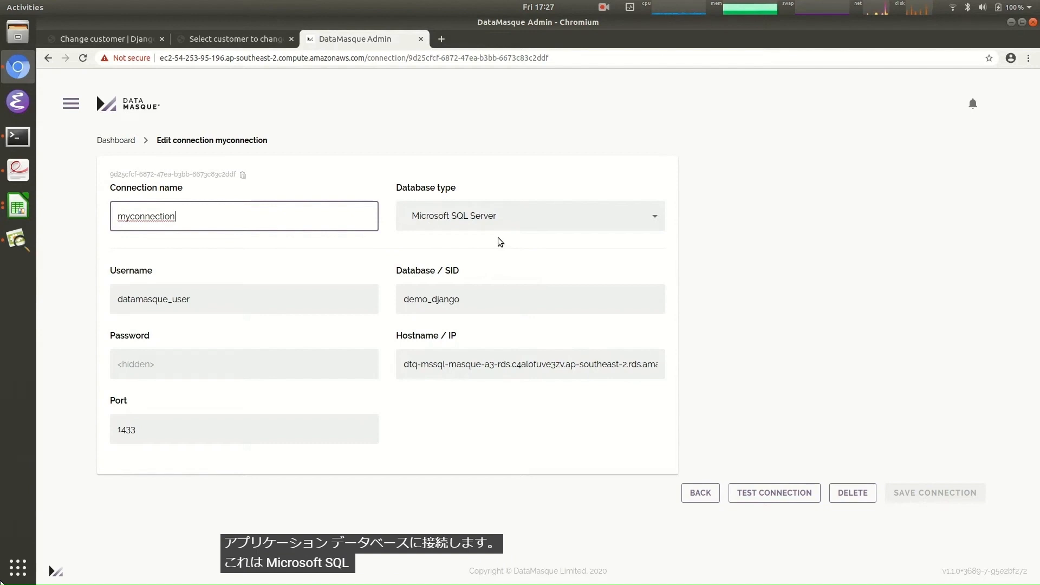
{"action": "left_click", "coordinate": [521, 226]}
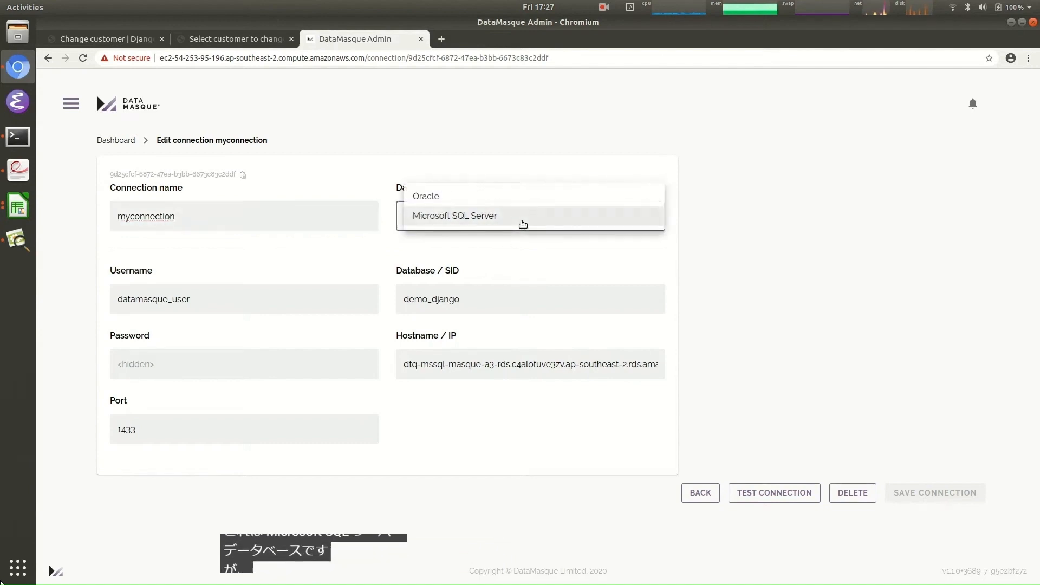
{"action": "left_click", "coordinate": [524, 253]}
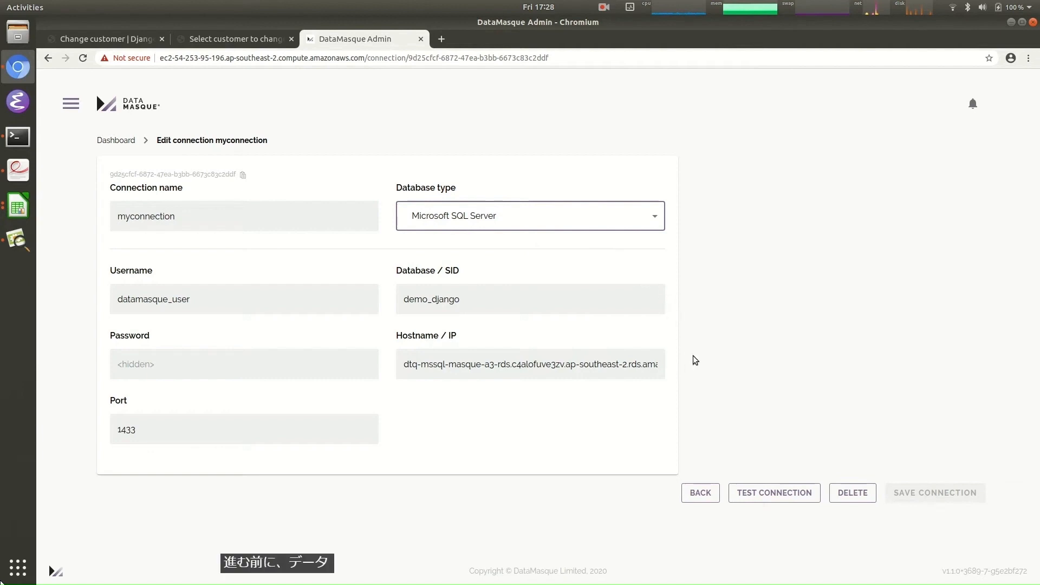
Step: Test the database connection of myconnection and return to the dashboard
{"action": "left_click", "coordinate": [769, 492]}
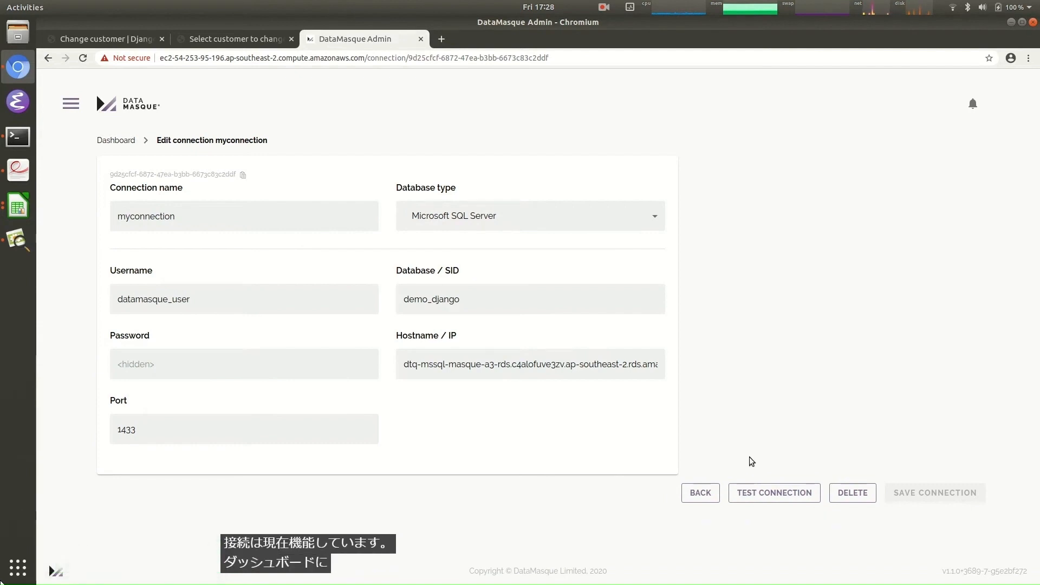
{"action": "left_click", "coordinate": [702, 493]}
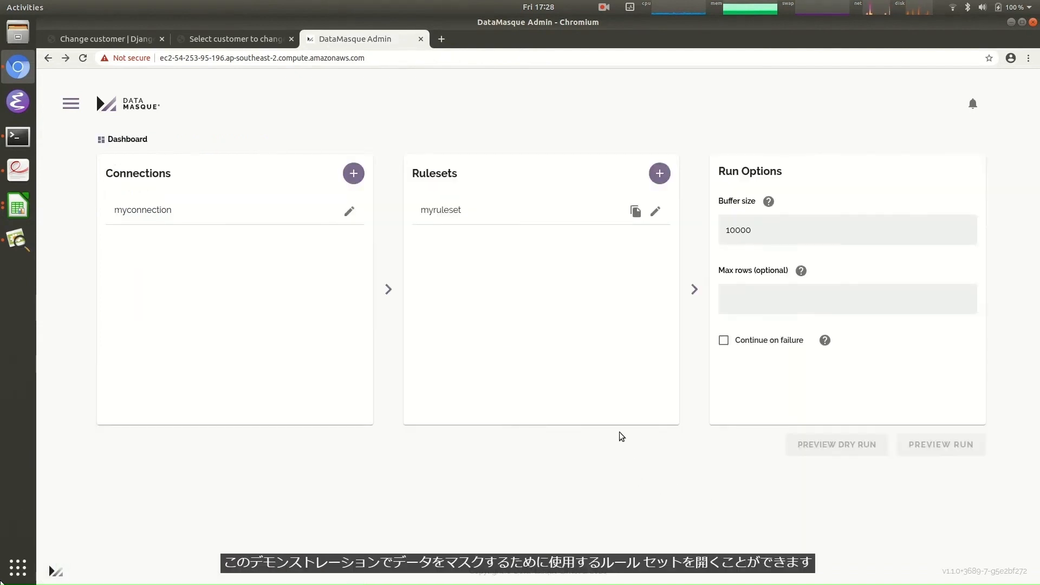
Step: Open myruleset for editing and examine its mask_table tasks for demodata_customer and demodata_customeraddress
{"action": "left_click", "coordinate": [654, 211]}
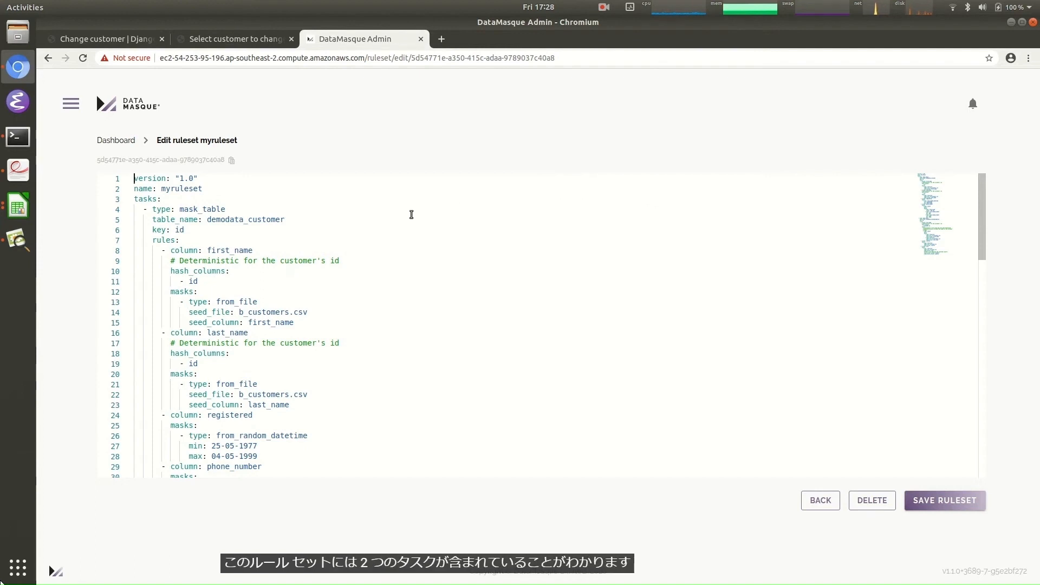
{"action": "left_click", "coordinate": [378, 217]}
{"action": "scroll", "coordinate": [478, 251], "scroll_direction": "down", "scroll_amount": 10}
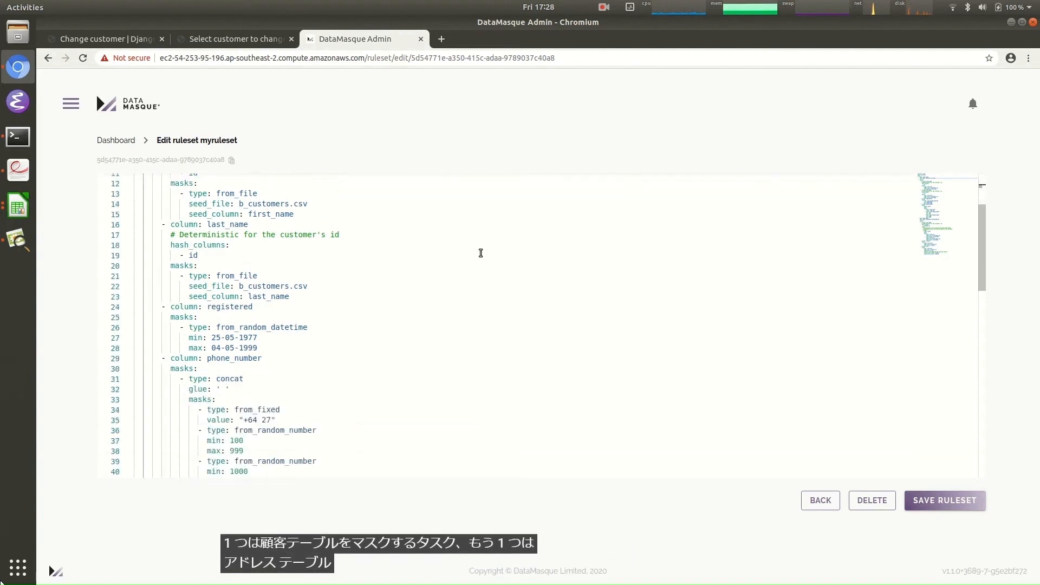
{"action": "left_click", "coordinate": [341, 288]}
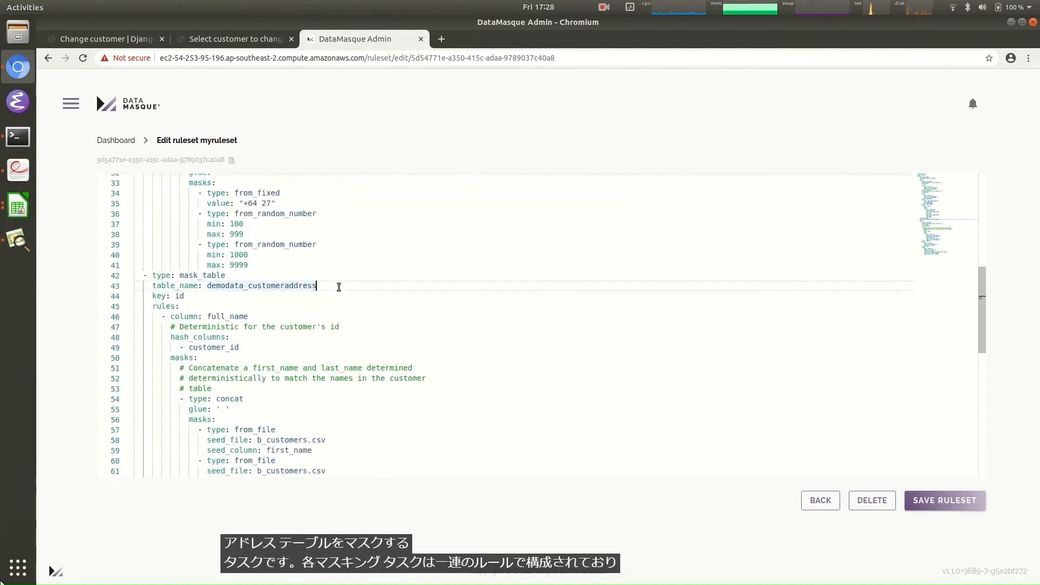
{"action": "scroll", "coordinate": [383, 290], "scroll_direction": "up", "scroll_amount": 9}
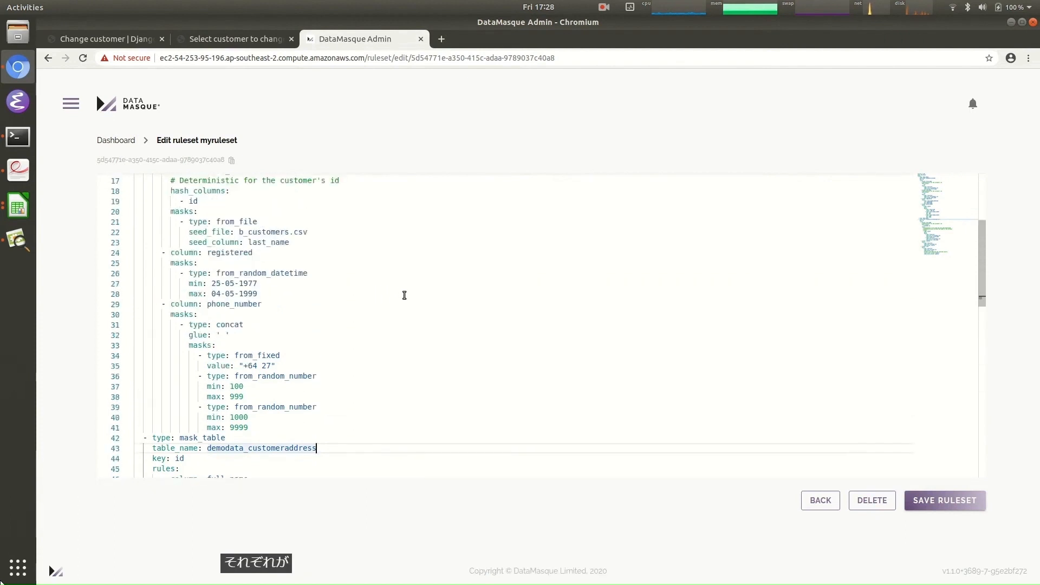
{"action": "scroll", "coordinate": [417, 299], "scroll_direction": "up", "scroll_amount": 2}
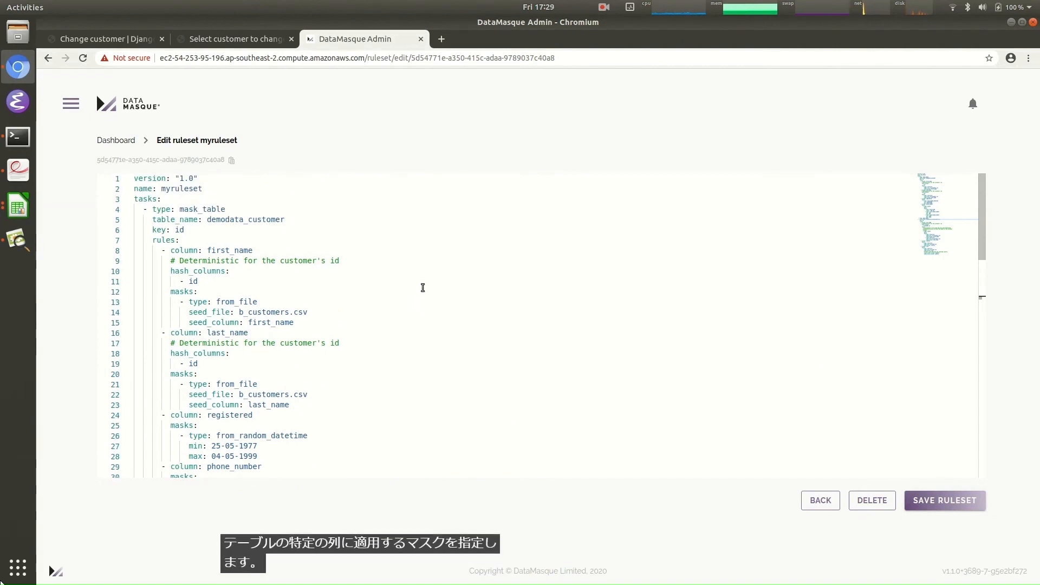
Step: Examine the demodata_customer rules for the first_name, last_name, registered and phone_number columns
{"action": "left_click", "coordinate": [347, 252]}
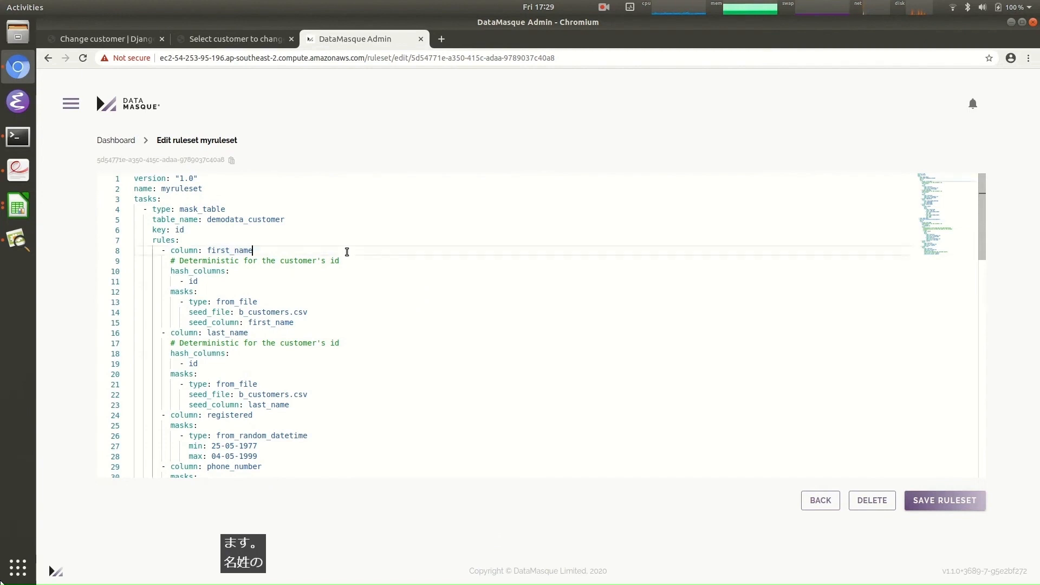
{"action": "left_click", "coordinate": [316, 337]}
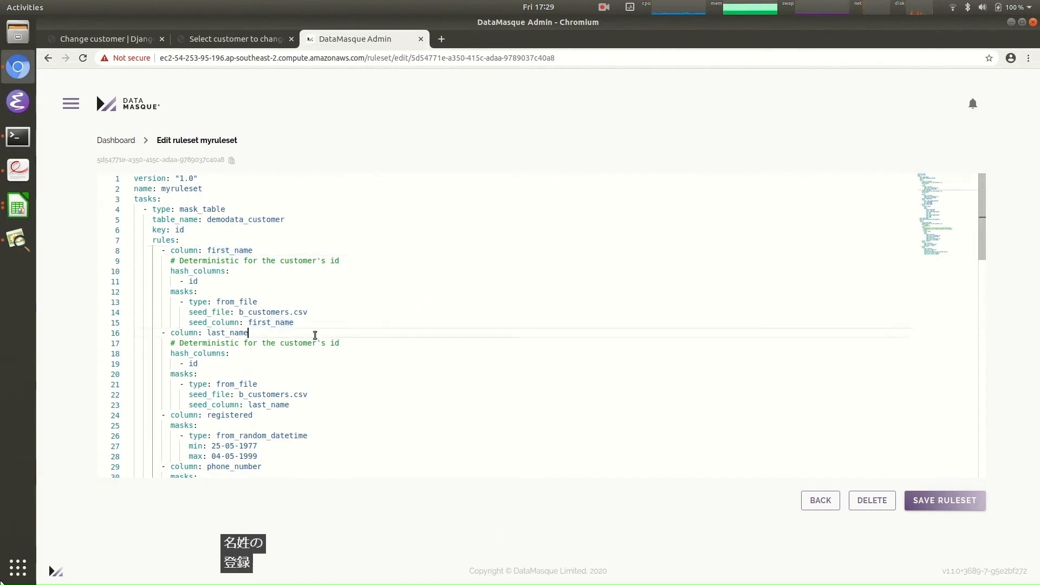
{"action": "scroll", "coordinate": [360, 336], "scroll_direction": "down", "scroll_amount": 2}
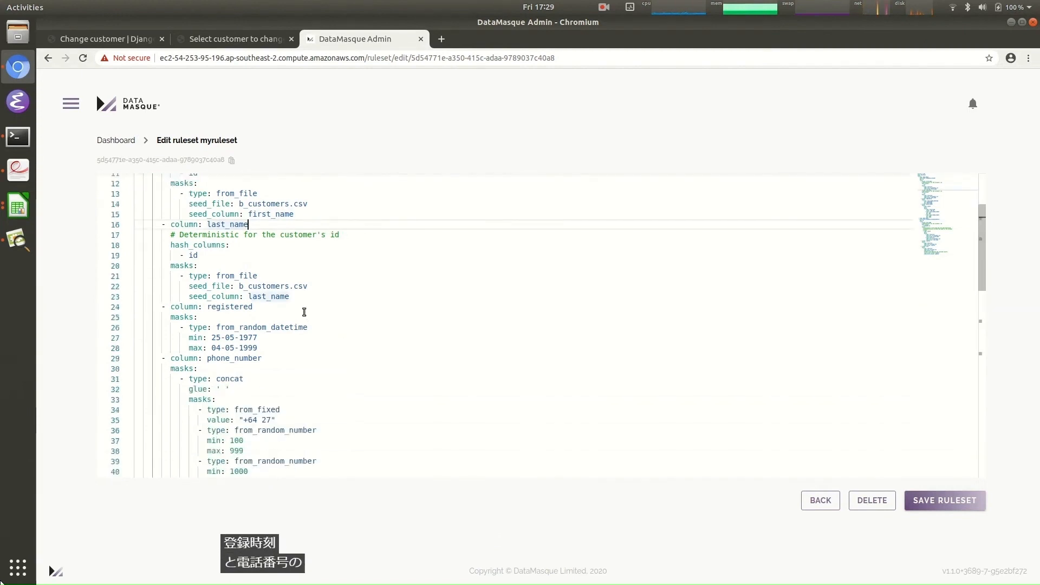
{"action": "left_click", "coordinate": [302, 308]}
{"action": "scroll", "coordinate": [302, 308], "scroll_direction": "down", "scroll_amount": 1}
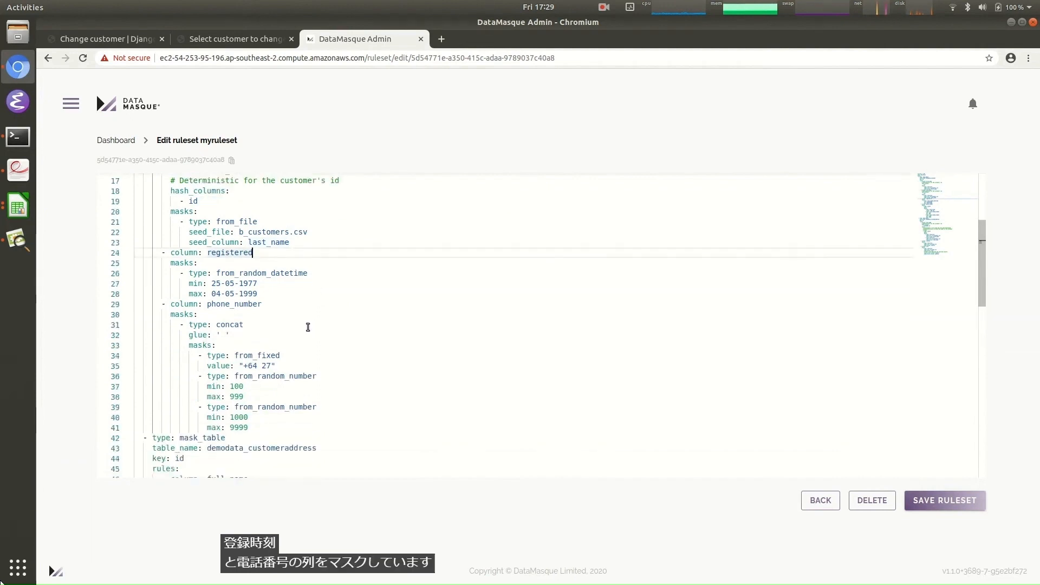
{"action": "left_click", "coordinate": [283, 303]}
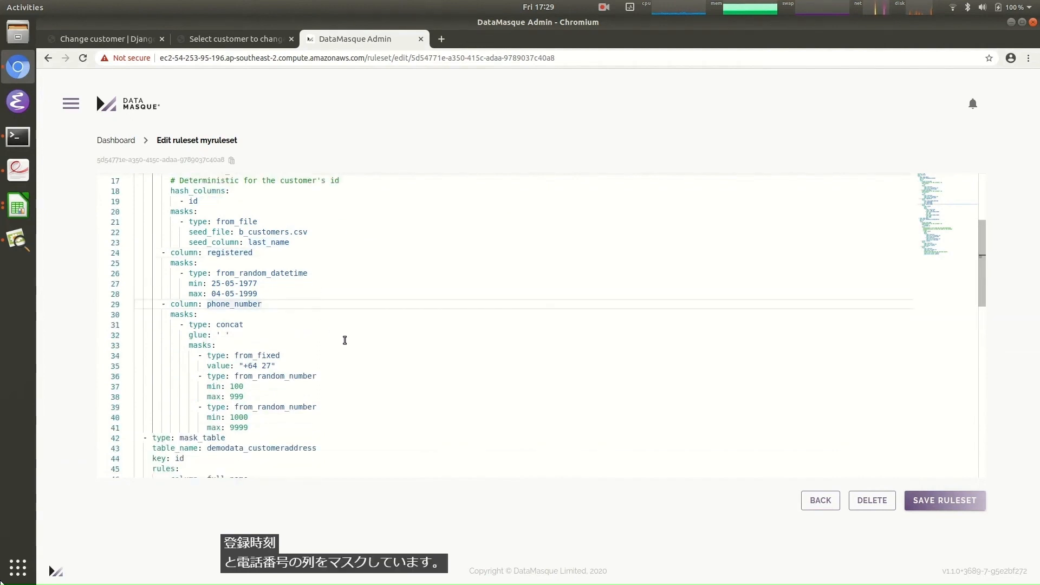
{"action": "scroll", "coordinate": [384, 347], "scroll_direction": "up", "scroll_amount": 3}
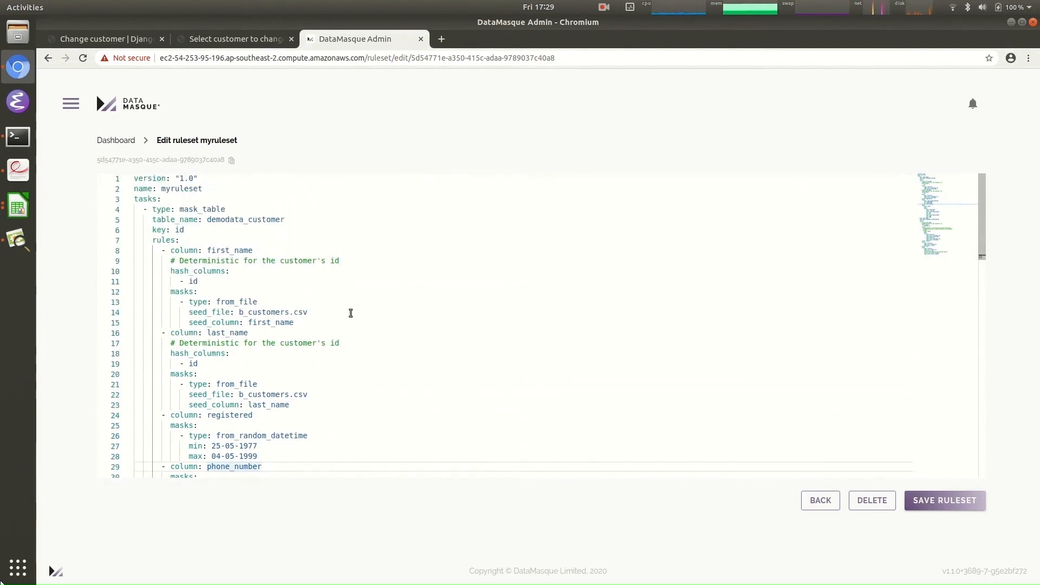
Step: Check the seed files of the customer name rules and the fixed and random number masks of the phone_number rule
{"action": "left_click", "coordinate": [351, 313]}
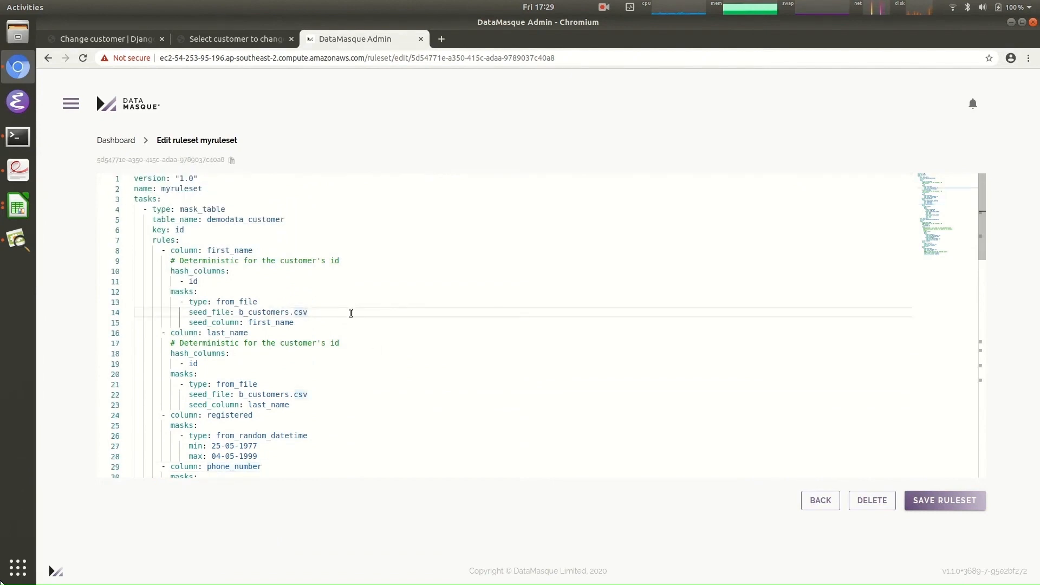
{"action": "left_click", "coordinate": [323, 395]}
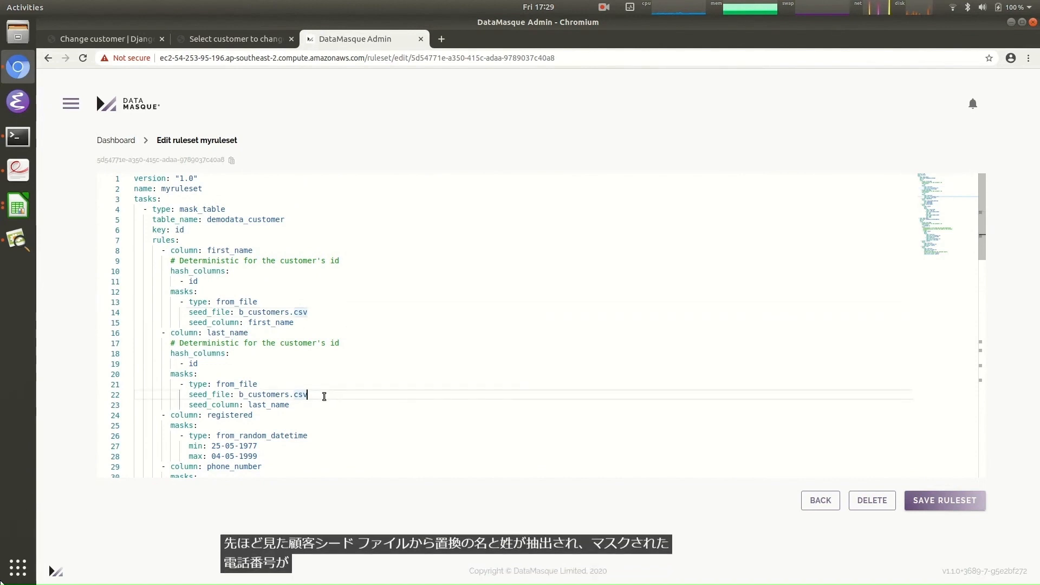
{"action": "scroll", "coordinate": [338, 396], "scroll_direction": "down", "scroll_amount": 3}
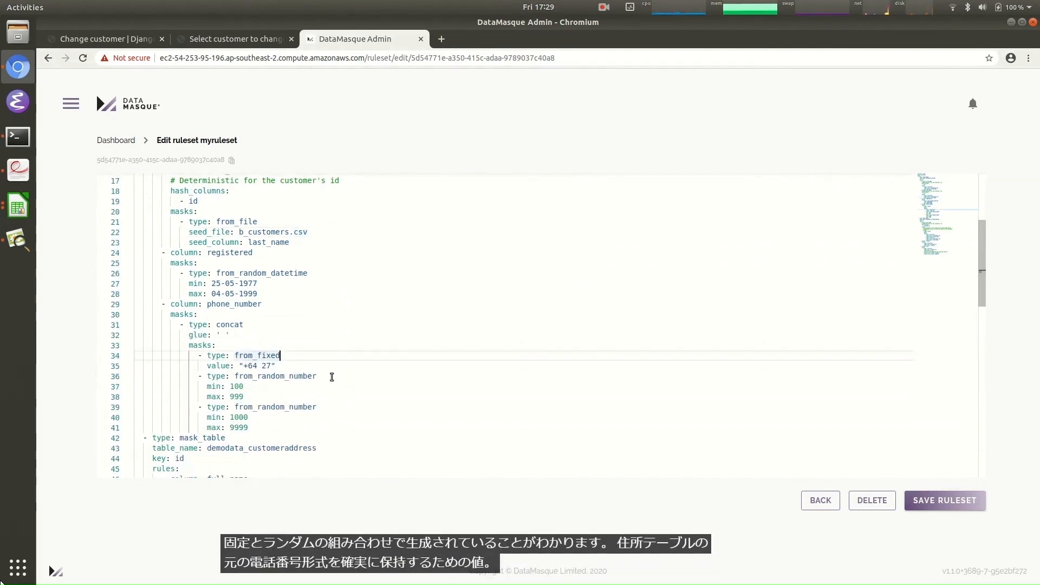
{"action": "left_click", "coordinate": [331, 377]}
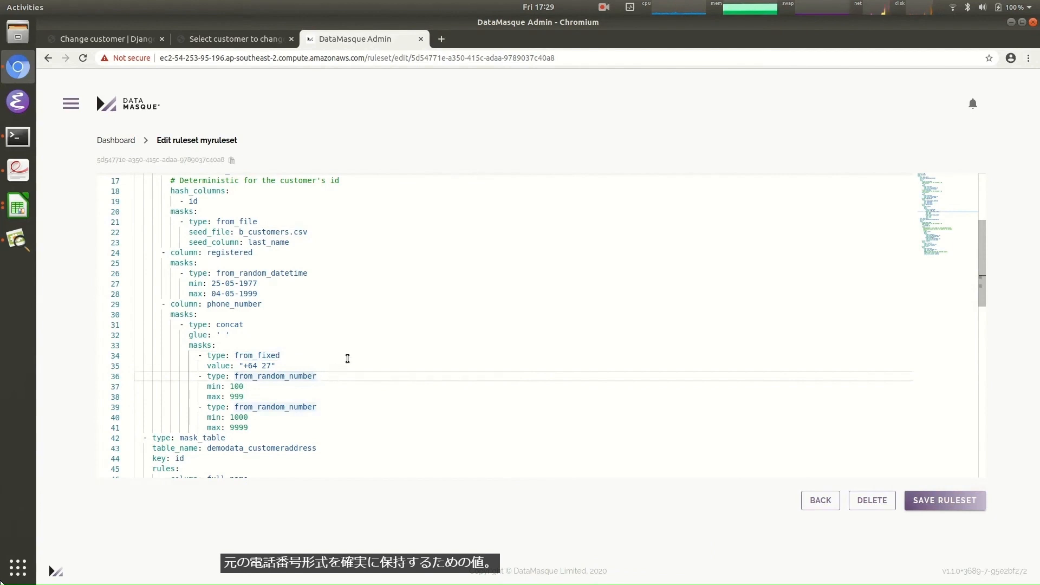
Step: Examine the full_name rule of demodata_customeraddress, including its b_customers.csv seed files and customer_id hash column
{"action": "scroll", "coordinate": [352, 349], "scroll_direction": "down", "scroll_amount": 5}
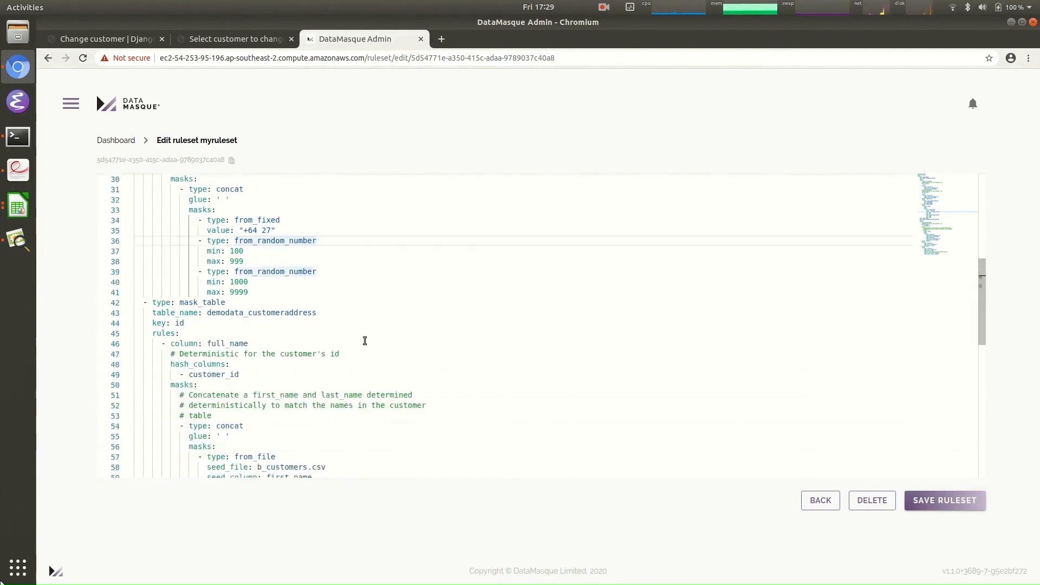
{"action": "scroll", "coordinate": [365, 341], "scroll_direction": "down", "scroll_amount": 4}
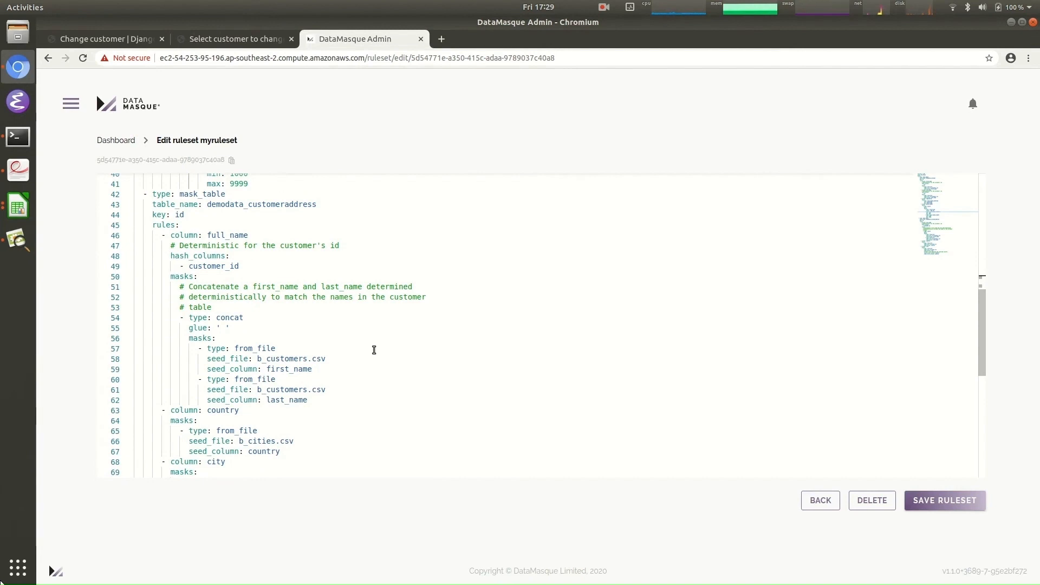
{"action": "left_click", "coordinate": [356, 357]}
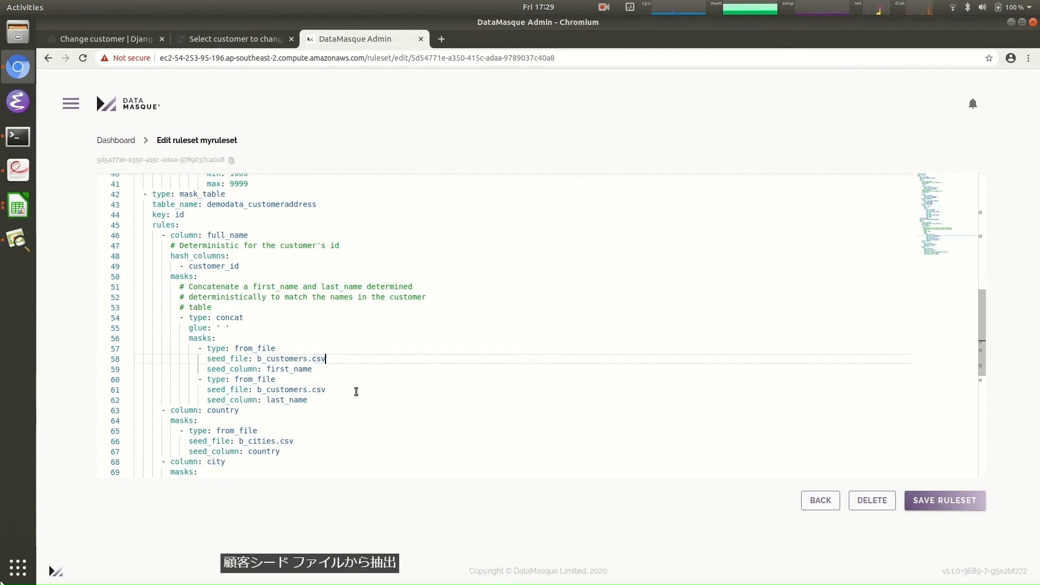
{"action": "left_click", "coordinate": [355, 391]}
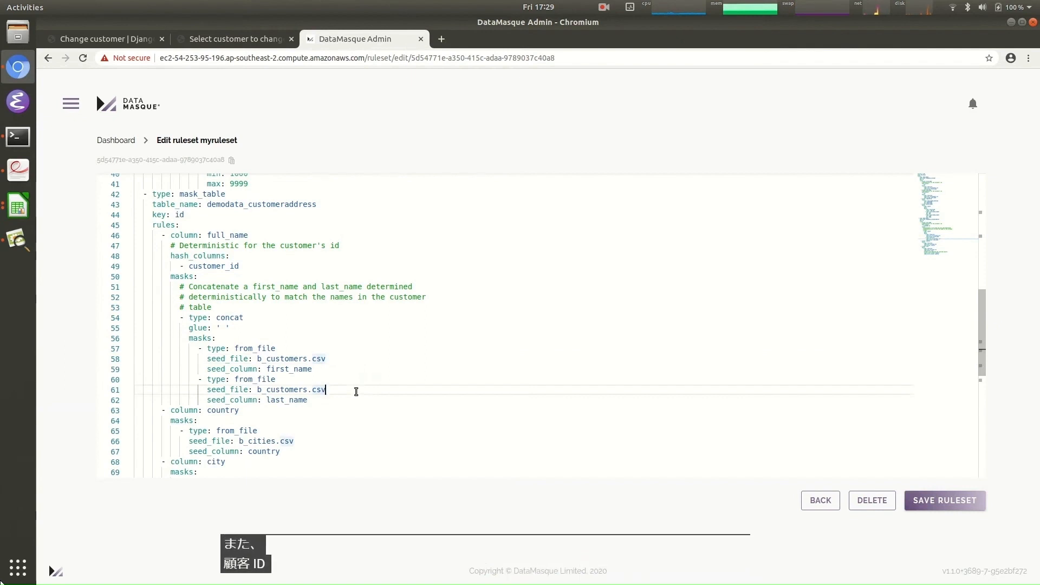
{"action": "left_click", "coordinate": [314, 267]}
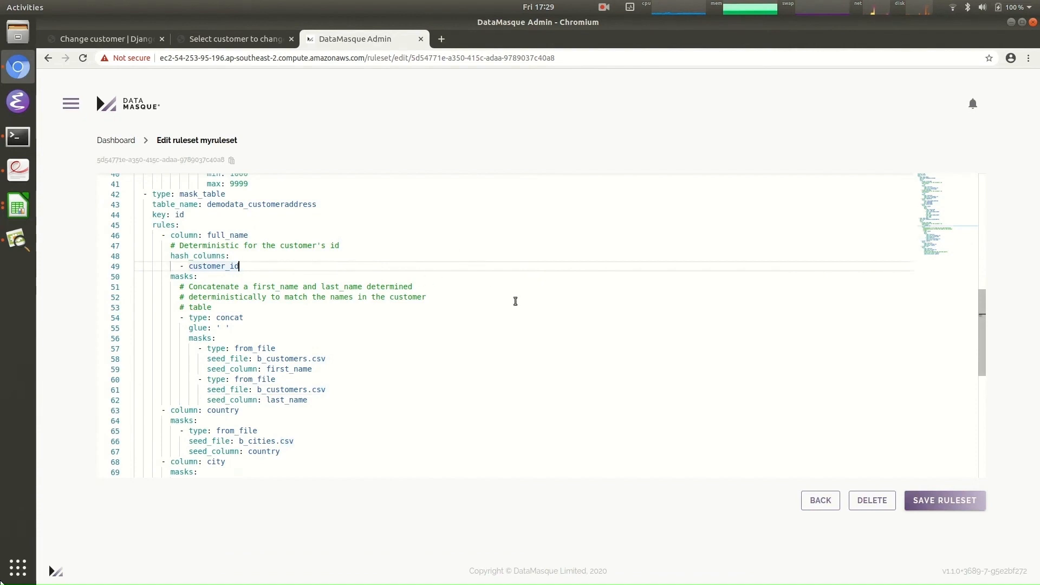
Step: Compare the hash columns of the name rules in both tables and bring up the country and city rules
{"action": "scroll", "coordinate": [515, 301], "scroll_direction": "up", "scroll_amount": 6}
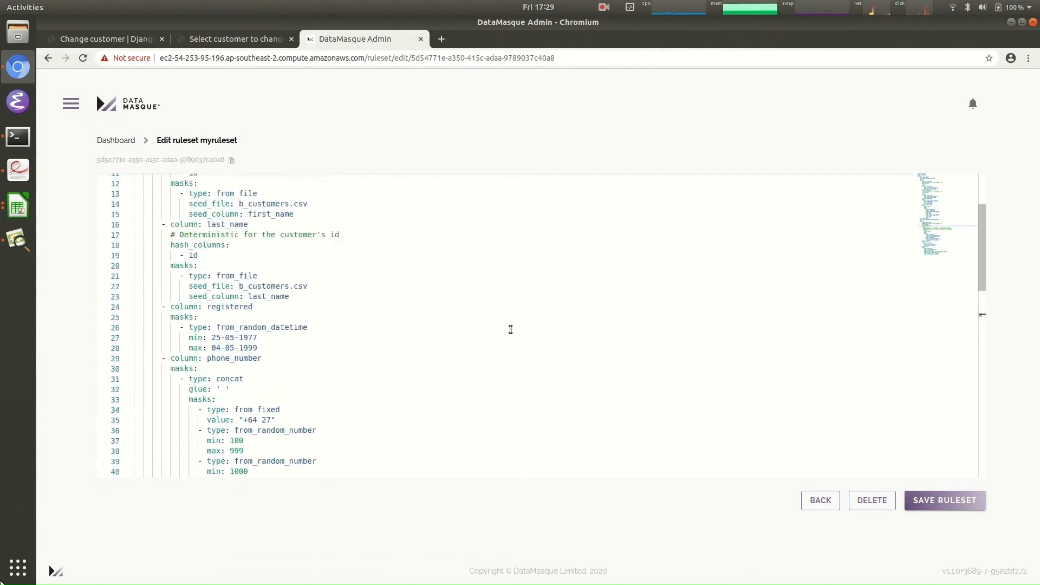
{"action": "scroll", "coordinate": [506, 330], "scroll_direction": "up", "scroll_amount": 2}
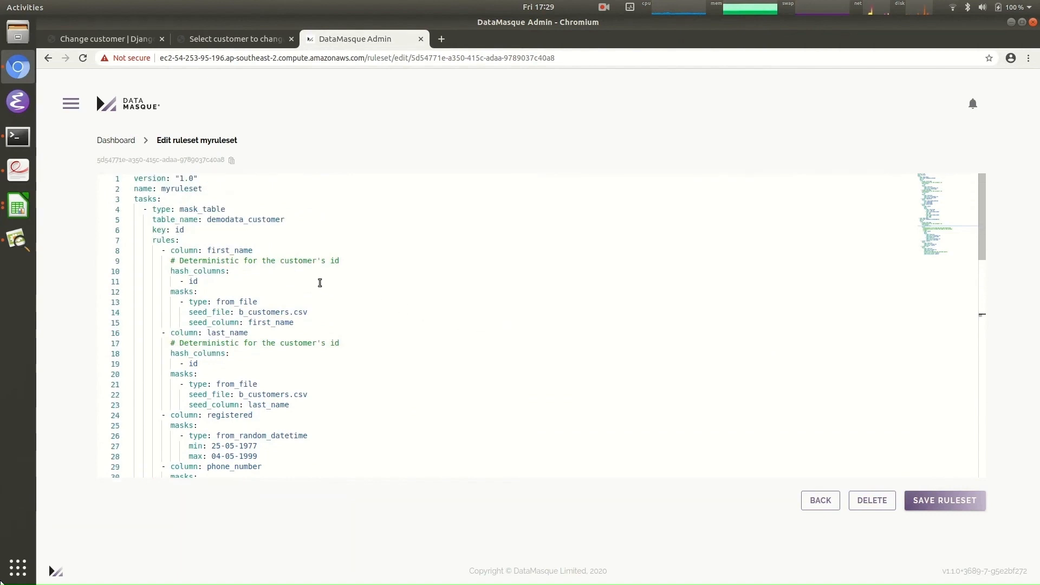
{"action": "left_click", "coordinate": [266, 363]}
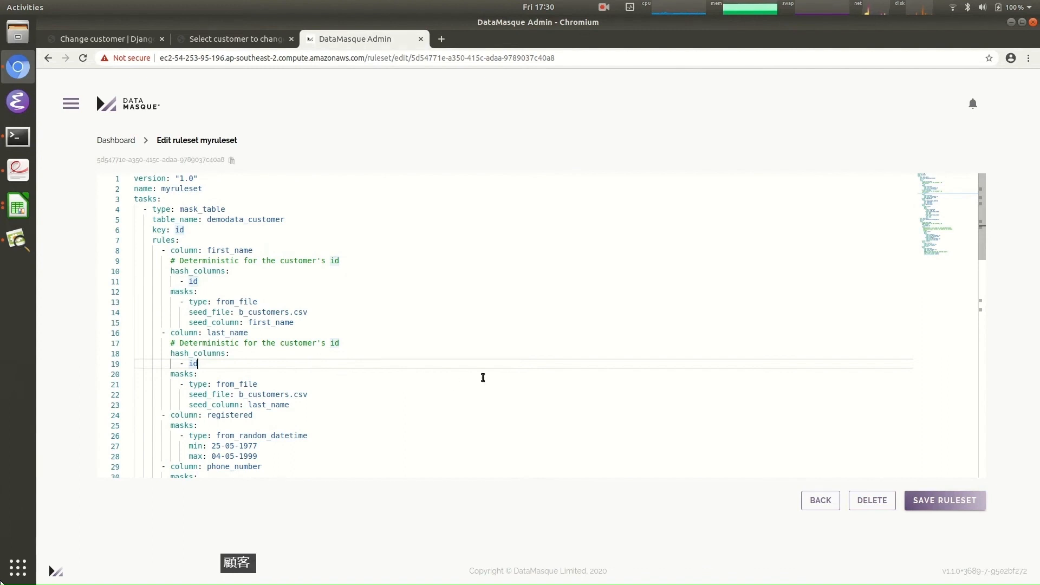
{"action": "scroll", "coordinate": [508, 377], "scroll_direction": "down", "scroll_amount": 4}
{"action": "scroll", "coordinate": [513, 378], "scroll_direction": "down", "scroll_amount": 2}
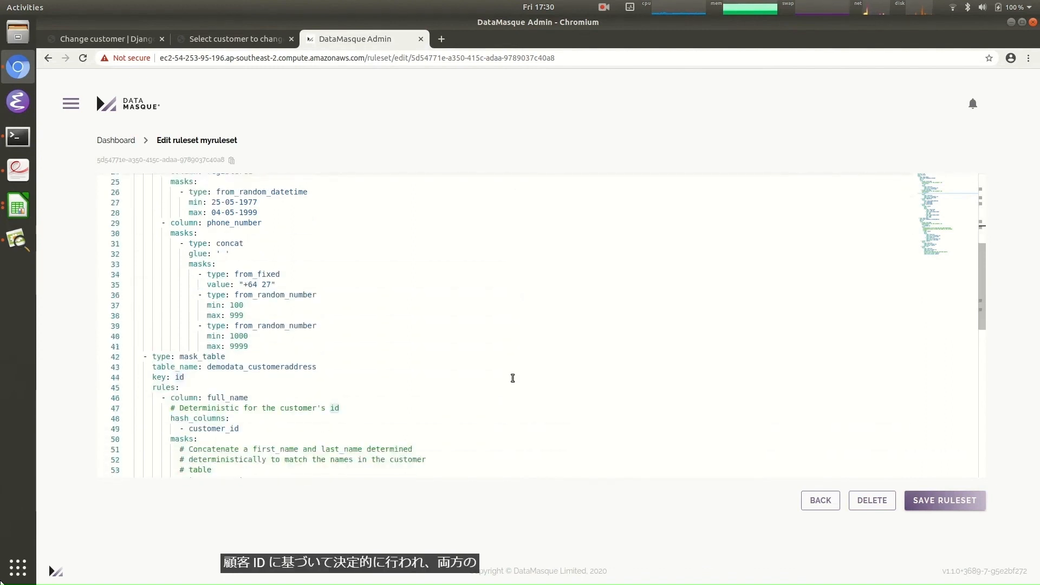
{"action": "scroll", "coordinate": [513, 378], "scroll_direction": "down", "scroll_amount": 3}
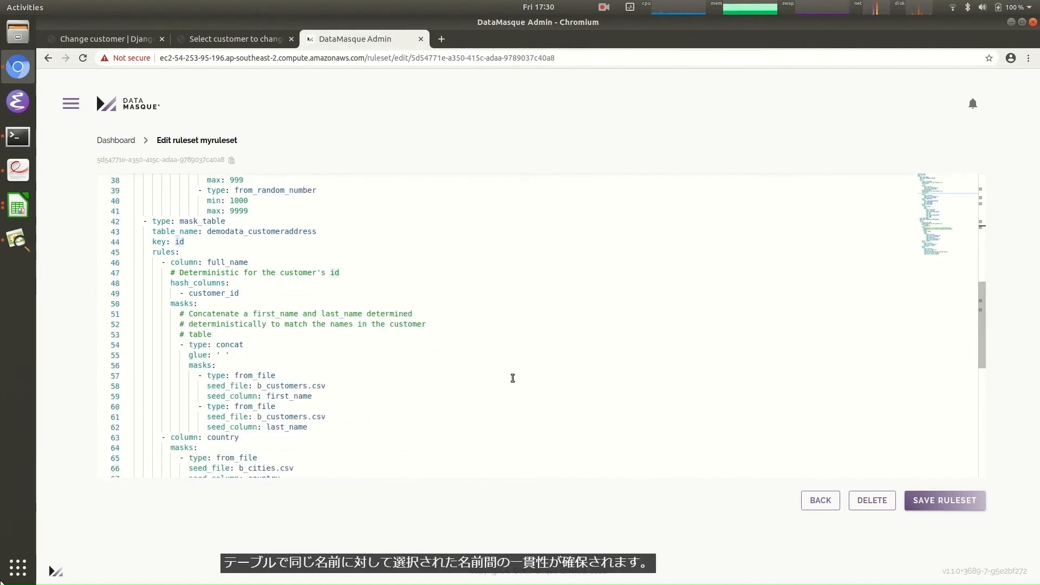
{"action": "scroll", "coordinate": [512, 378], "scroll_direction": "down", "scroll_amount": 3}
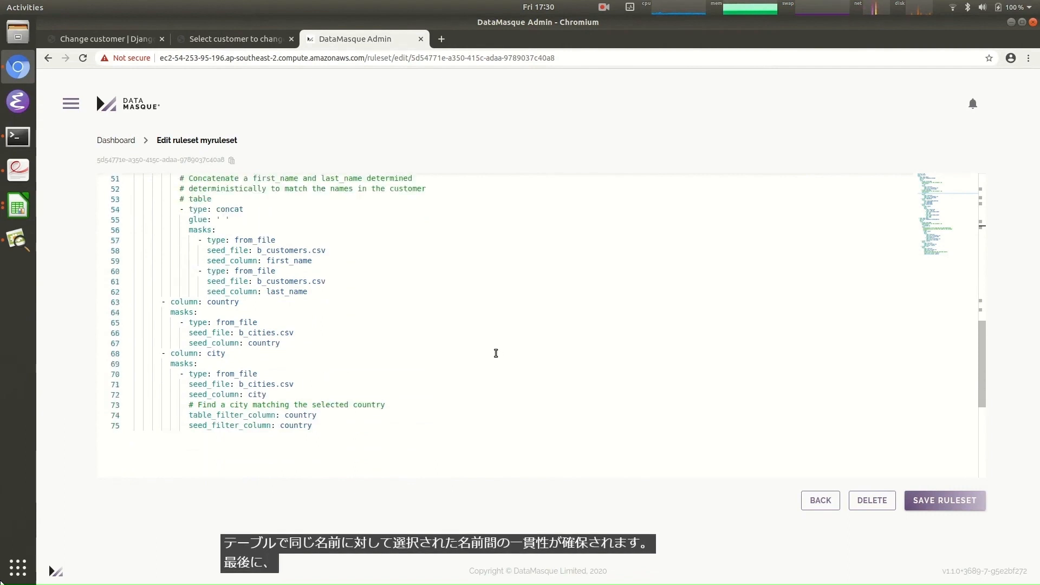
Step: Check the country and city rules, including the b_cities.csv seed file and country filter columns, and save the ruleset
{"action": "left_click", "coordinate": [326, 356]}
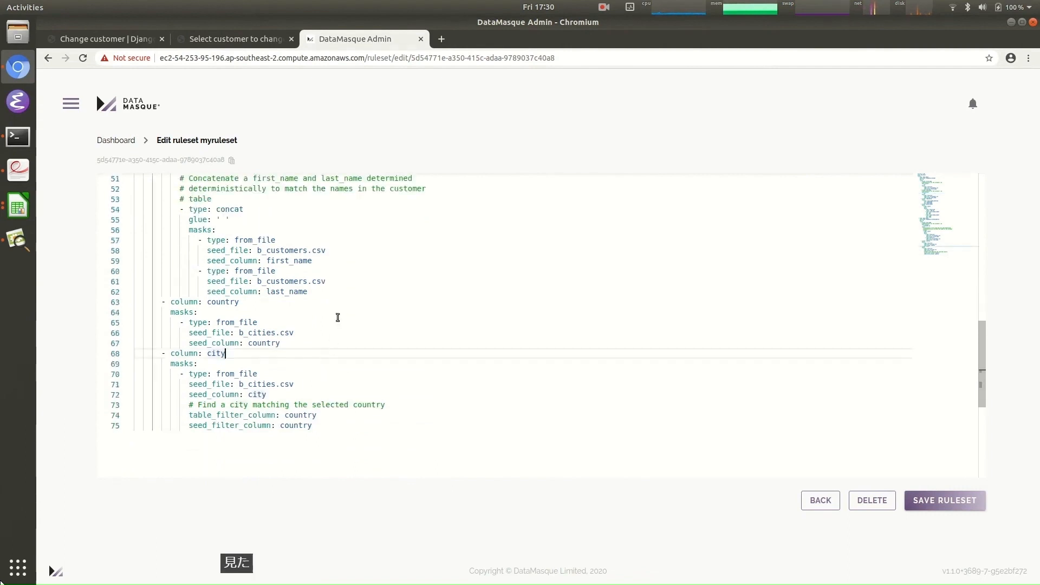
{"action": "left_click", "coordinate": [321, 305]}
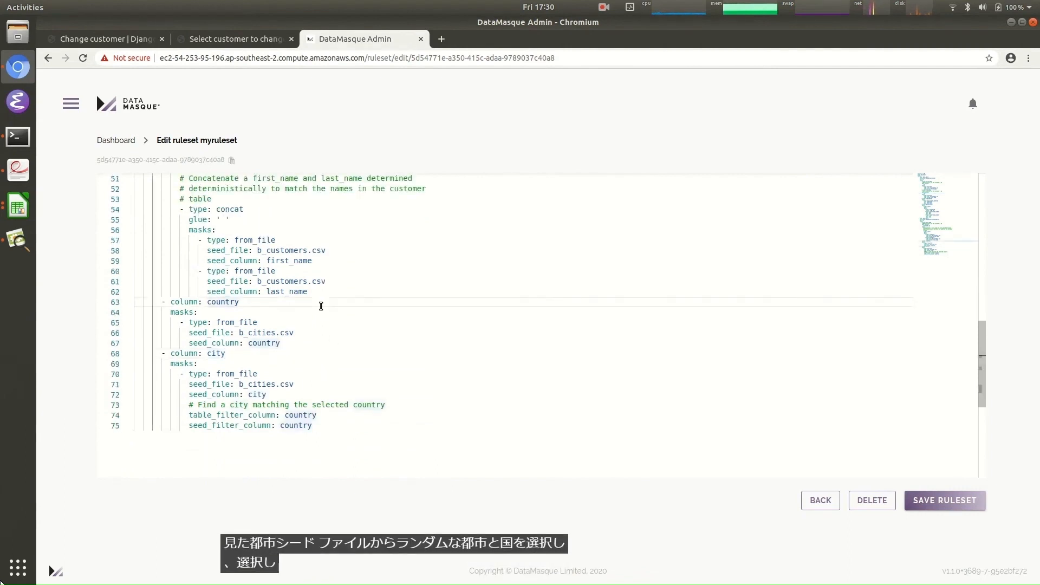
{"action": "left_click", "coordinate": [341, 330]}
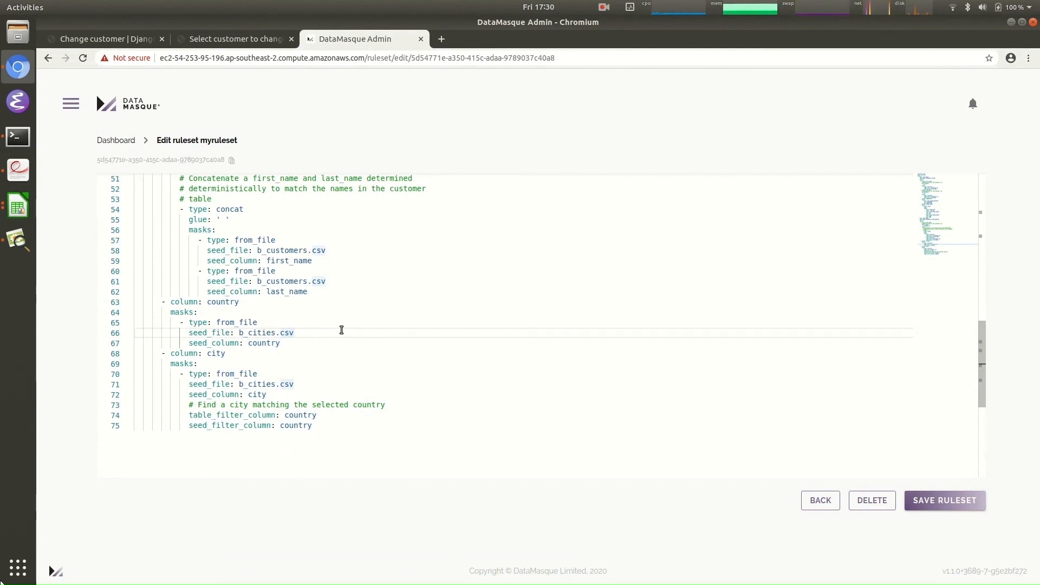
{"action": "left_click", "coordinate": [358, 415]}
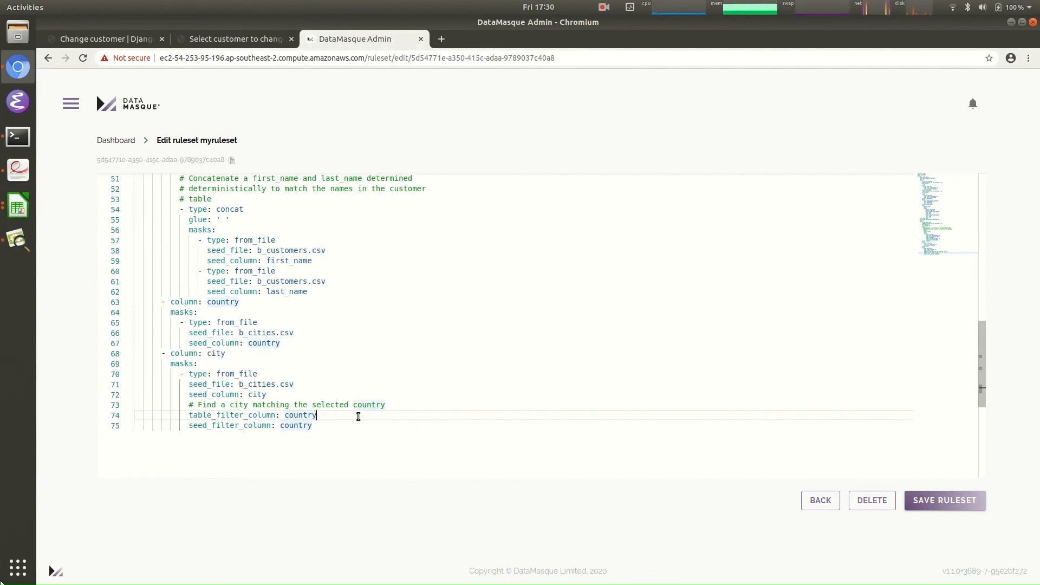
{"action": "left_click", "coordinate": [936, 507]}
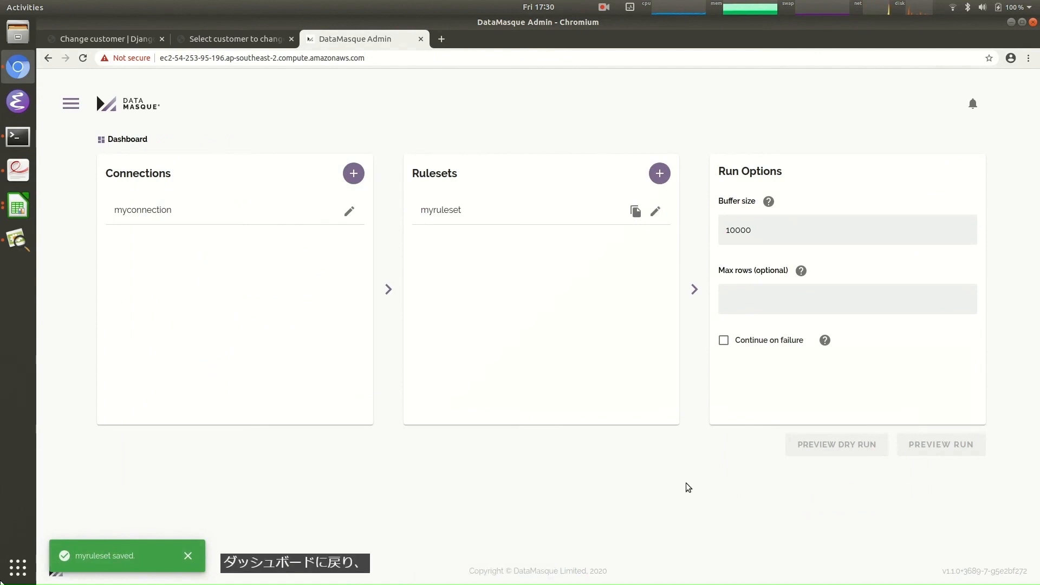
Step: Start a live masking run using myconnection and myruleset, viewing its API run command before launching it
{"action": "left_click", "coordinate": [284, 221]}
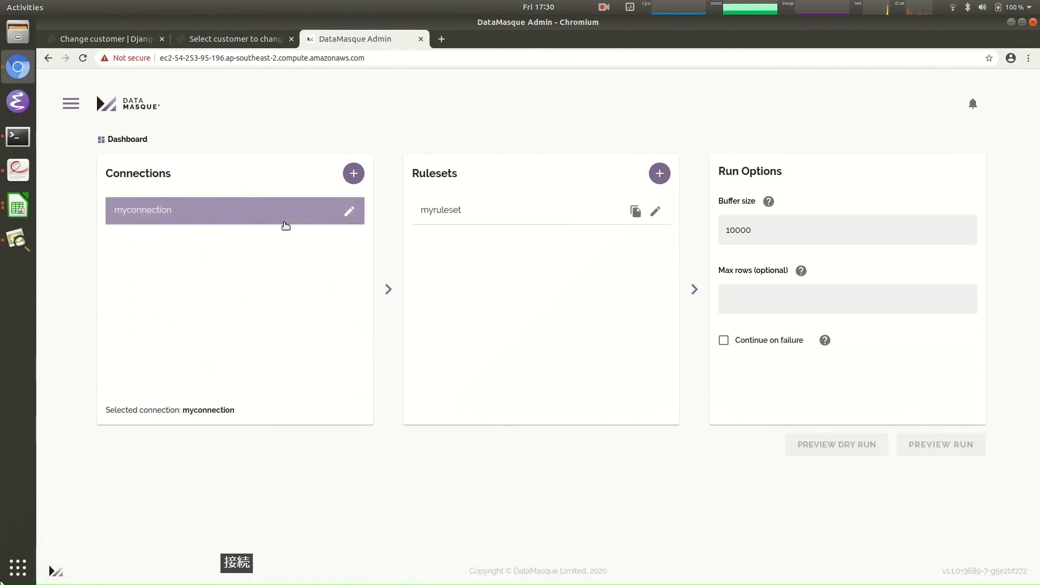
{"action": "left_click", "coordinate": [477, 220]}
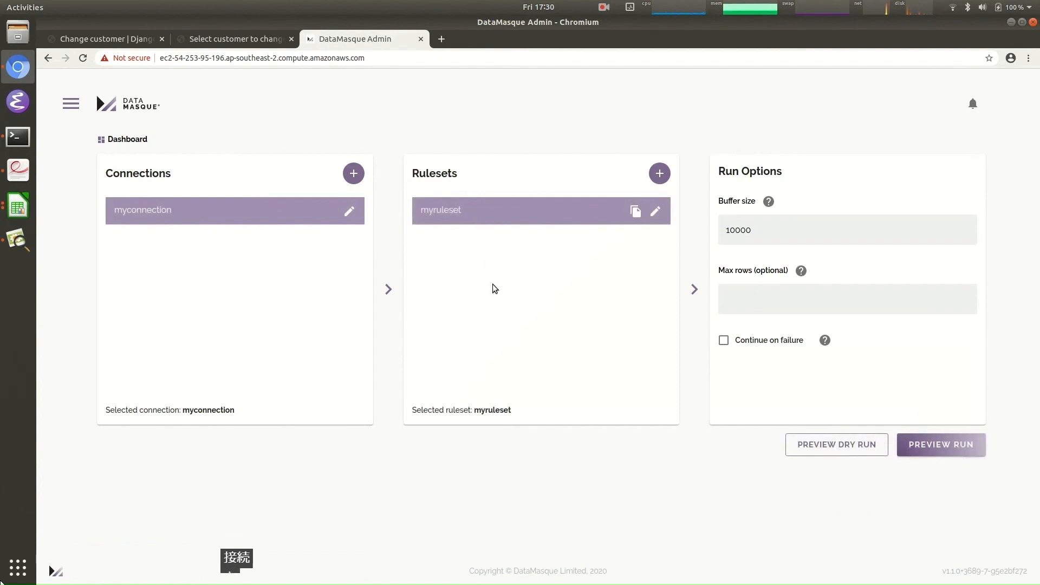
{"action": "left_click", "coordinate": [941, 449]}
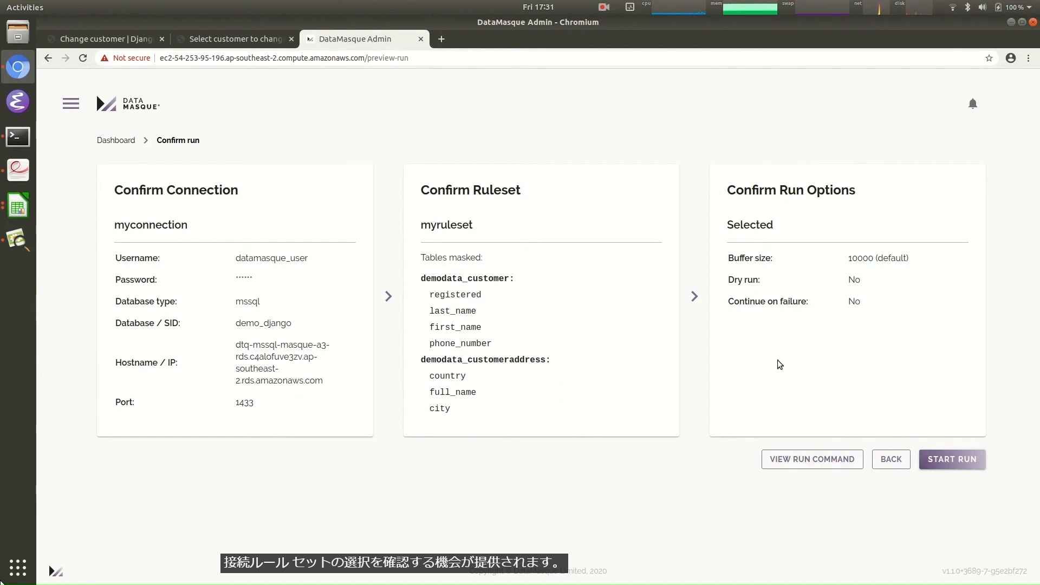
{"action": "left_click", "coordinate": [805, 462]}
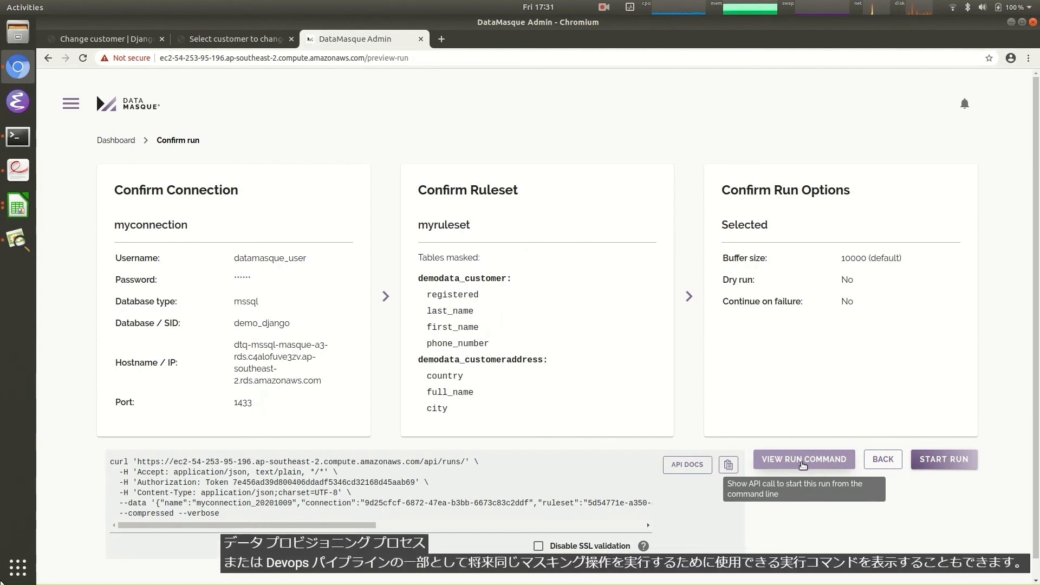
{"action": "left_click", "coordinate": [941, 466]}
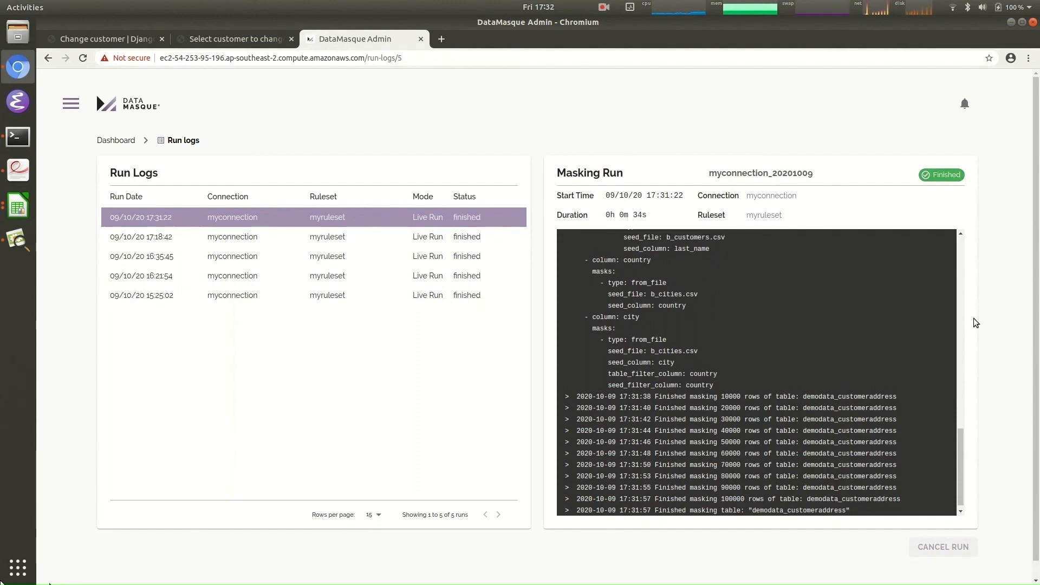
Step: Examine the masking run's log entries for the demodata_customer and demodata_customeraddress tables
{"action": "scroll", "coordinate": [872, 346], "scroll_direction": "up", "scroll_amount": 4}
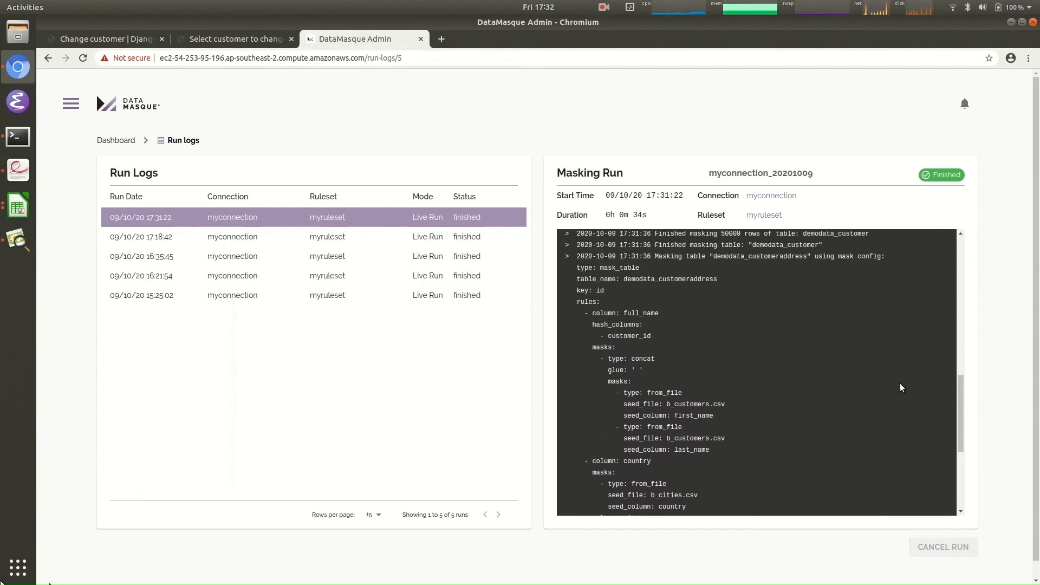
{"action": "scroll", "coordinate": [901, 388], "scroll_direction": "up", "scroll_amount": 3}
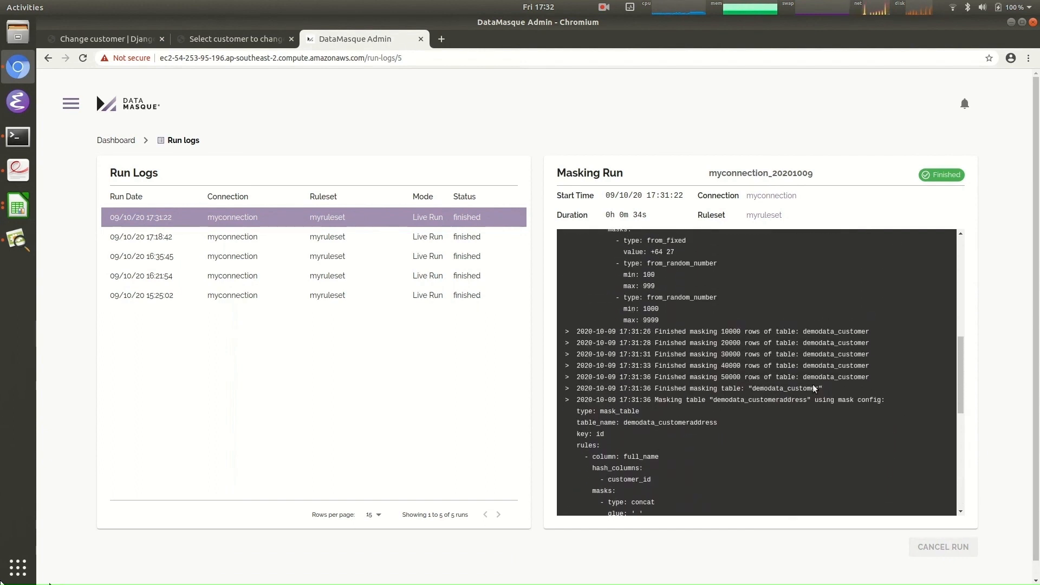
{"action": "scroll", "coordinate": [863, 382], "scroll_direction": "down", "scroll_amount": 6}
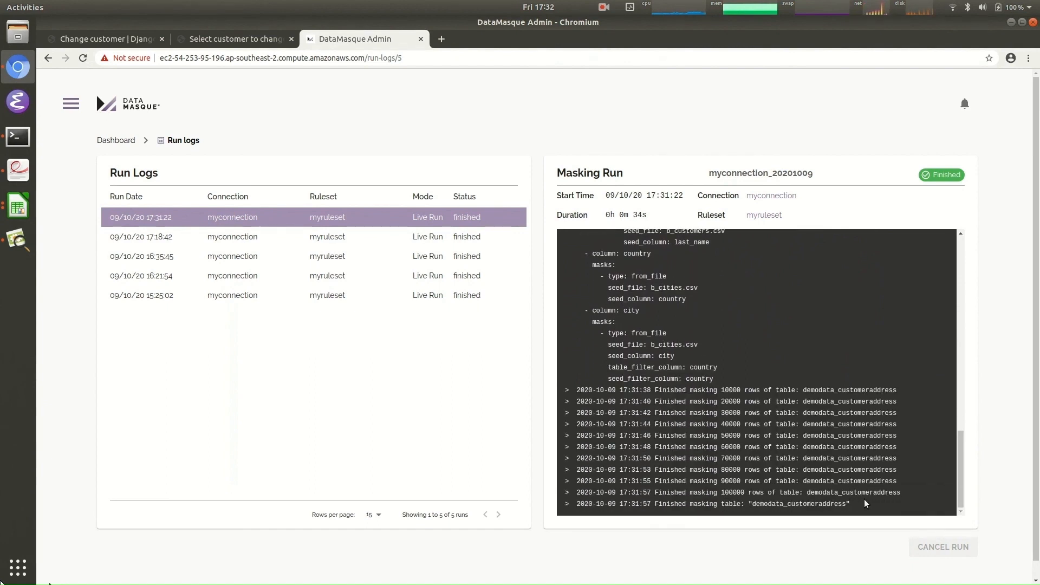
Step: Reload the Django customer list and the previously opened customer record, and expand that record's customer addresses to inspect the masked data
{"action": "left_click", "coordinate": [248, 40]}
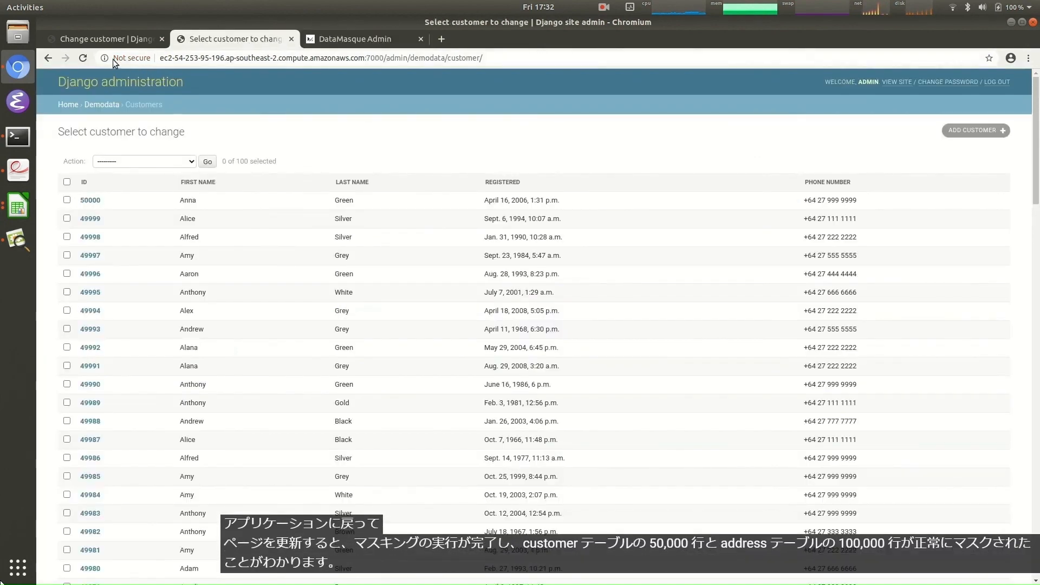
{"action": "left_click", "coordinate": [86, 57]}
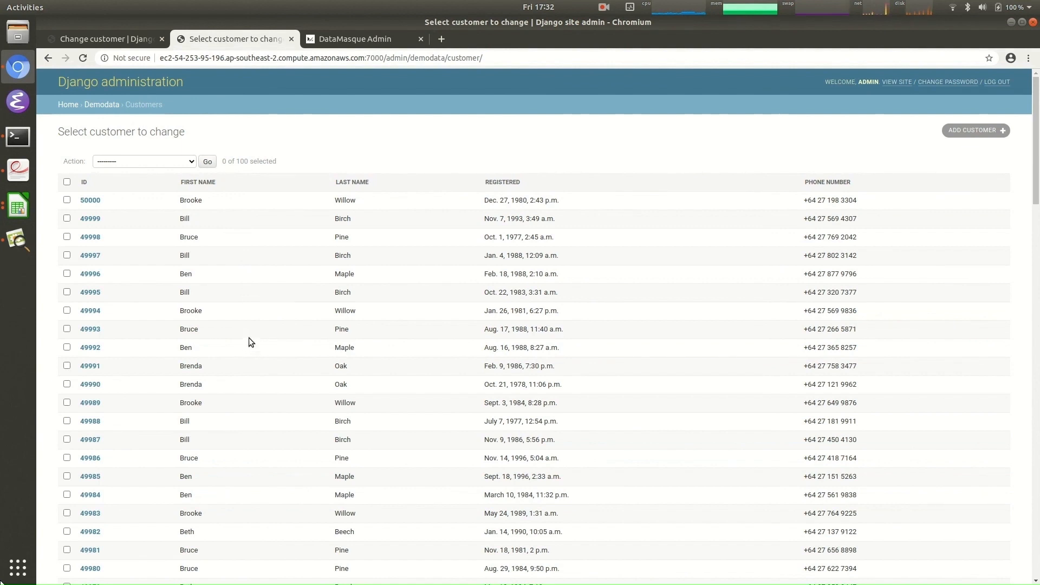
{"action": "left_click", "coordinate": [121, 38]}
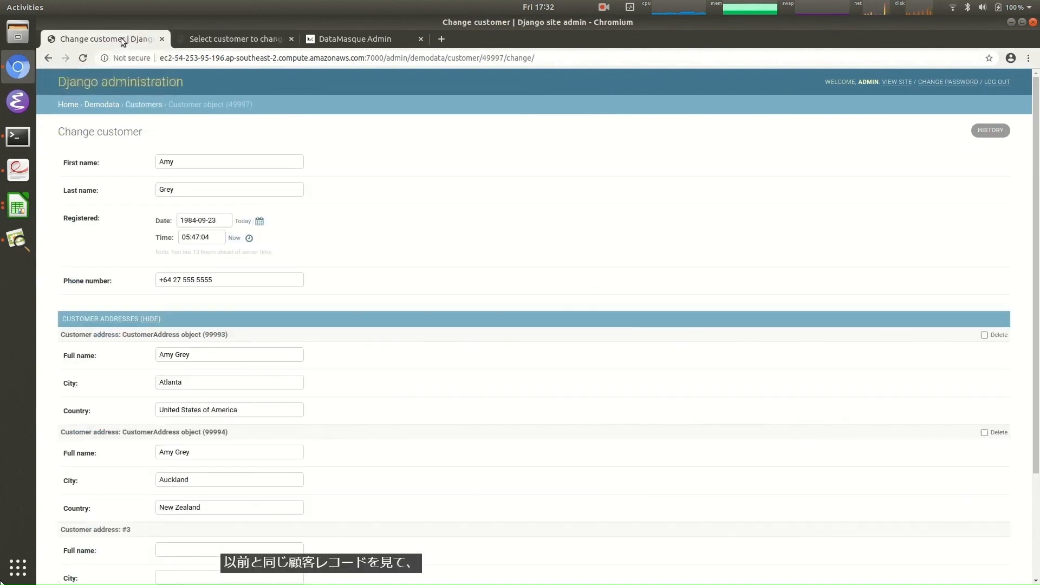
{"action": "left_click", "coordinate": [83, 58]}
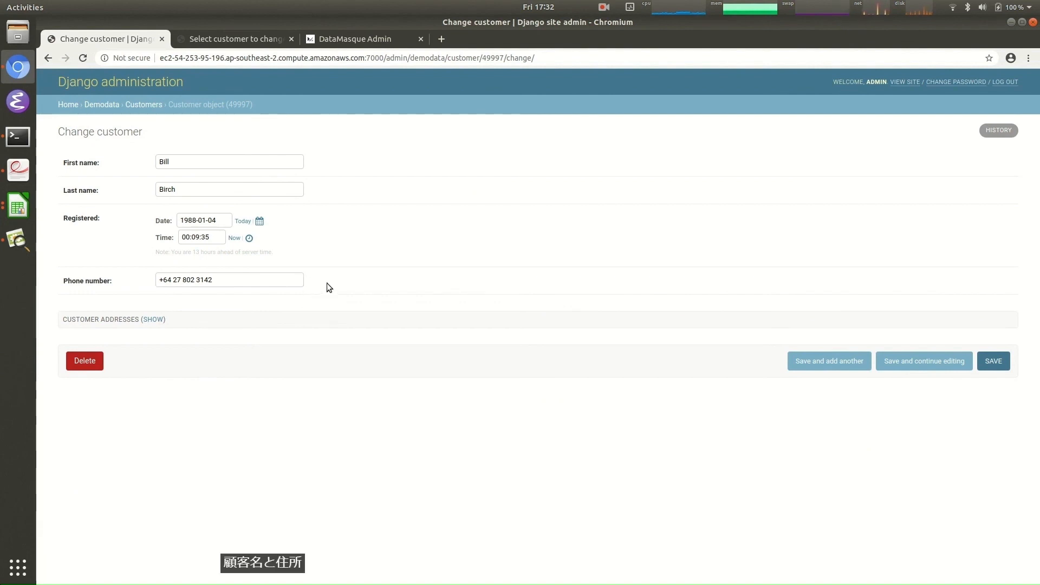
{"action": "left_click", "coordinate": [161, 319]}
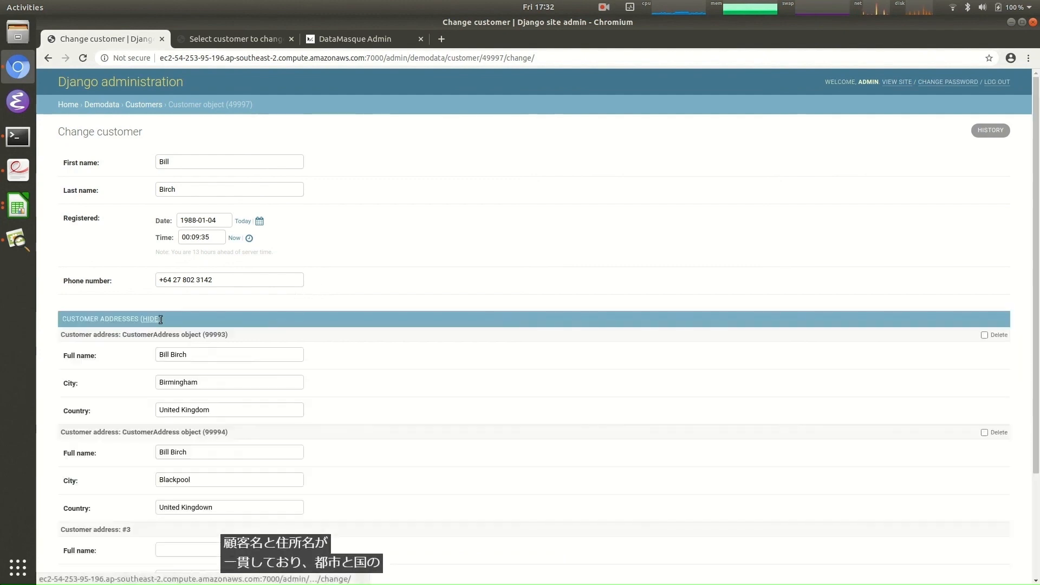